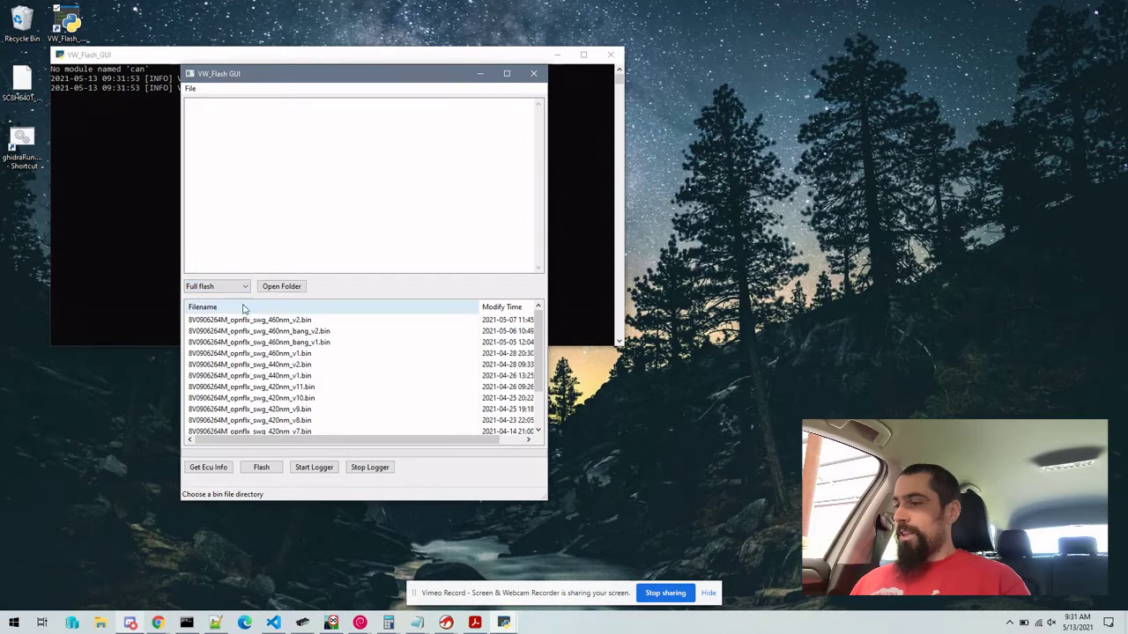
Set the tuning loaders folder as the bin file directory and select 06K907425B_Unlock.zip
click(291, 287)
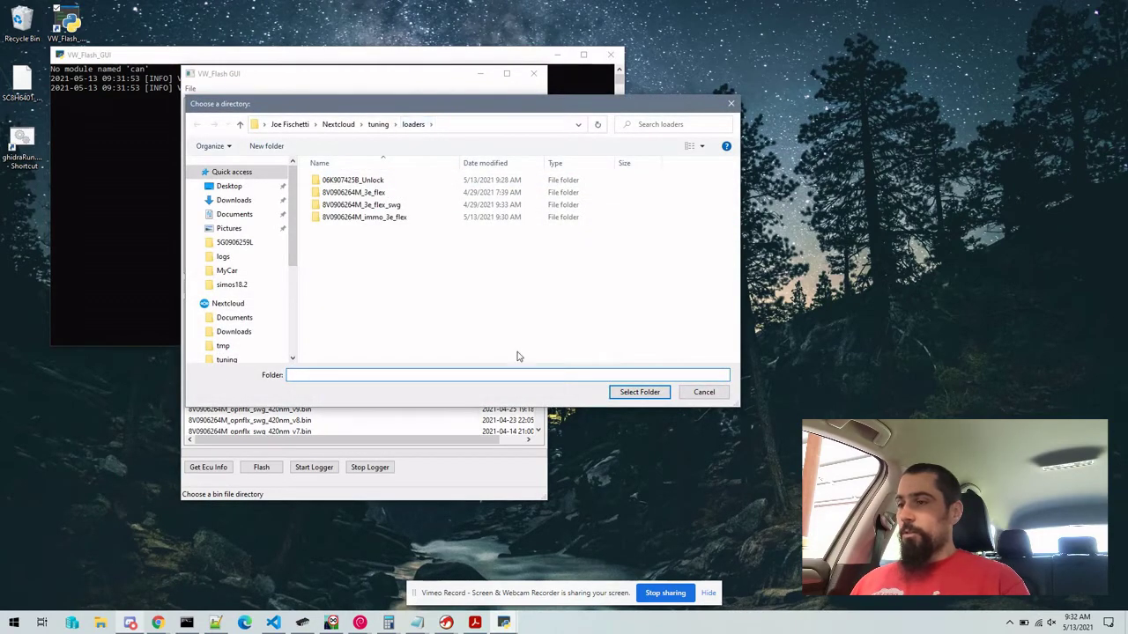
click(620, 395)
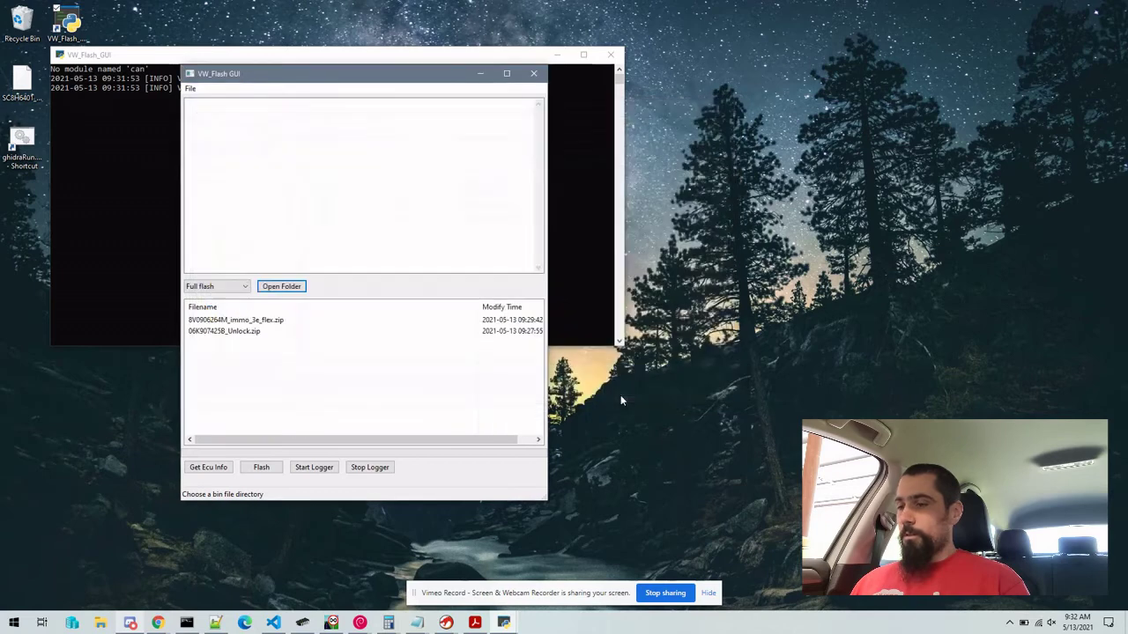
click(256, 334)
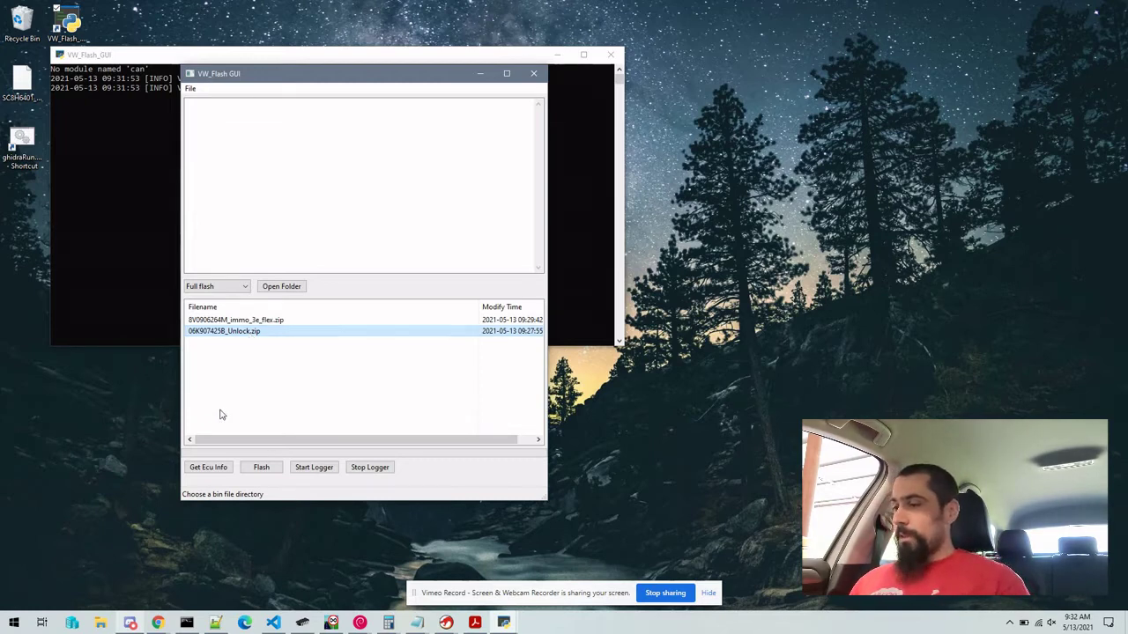
Read the ECU information from the car and highlight its hardware number, spare part number and coding value
click(208, 467)
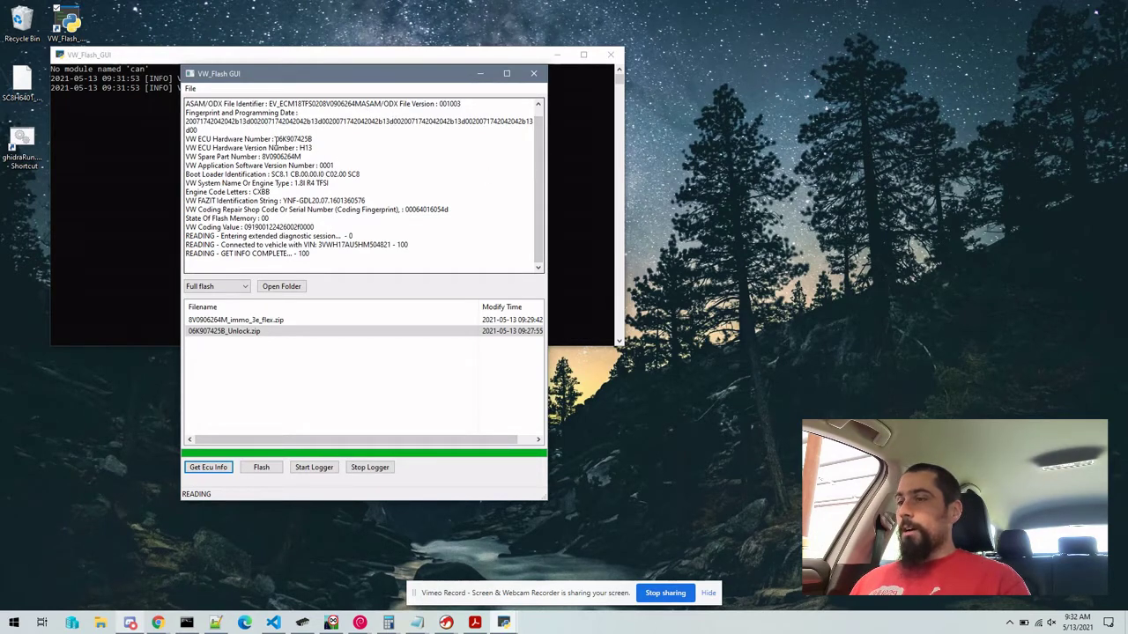
drag(275, 139, 313, 139)
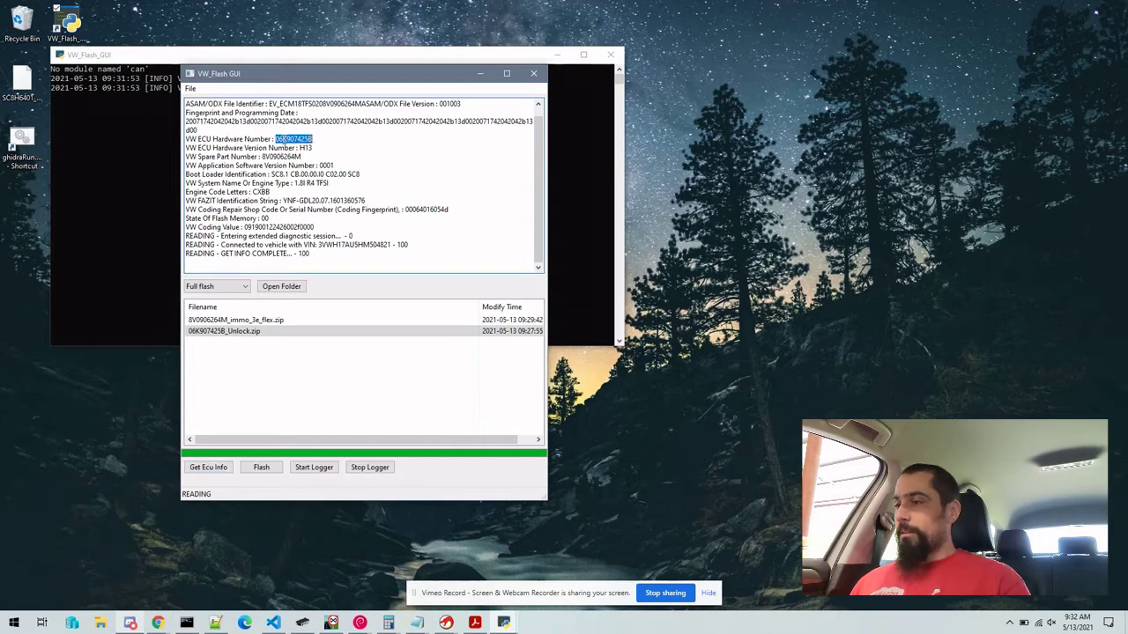
drag(261, 157, 299, 157)
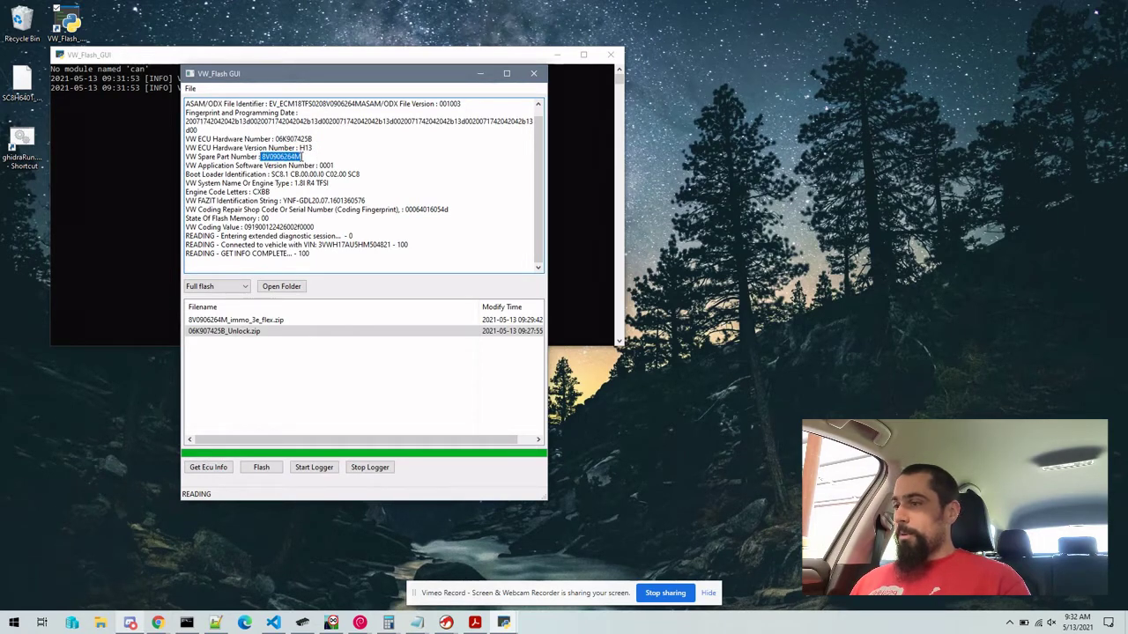
drag(246, 229, 312, 226)
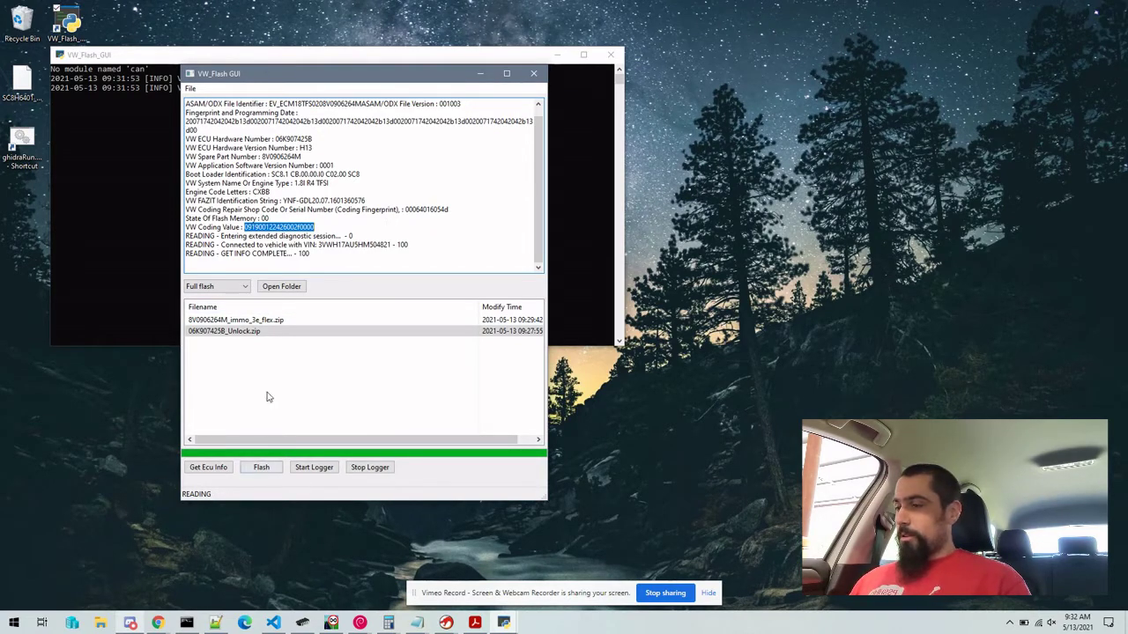
Full-flash 06K907425B_Unlock.zip to the ECU, and after it completes flash 8V0906264M_immo_3e_flex.zip
click(257, 333)
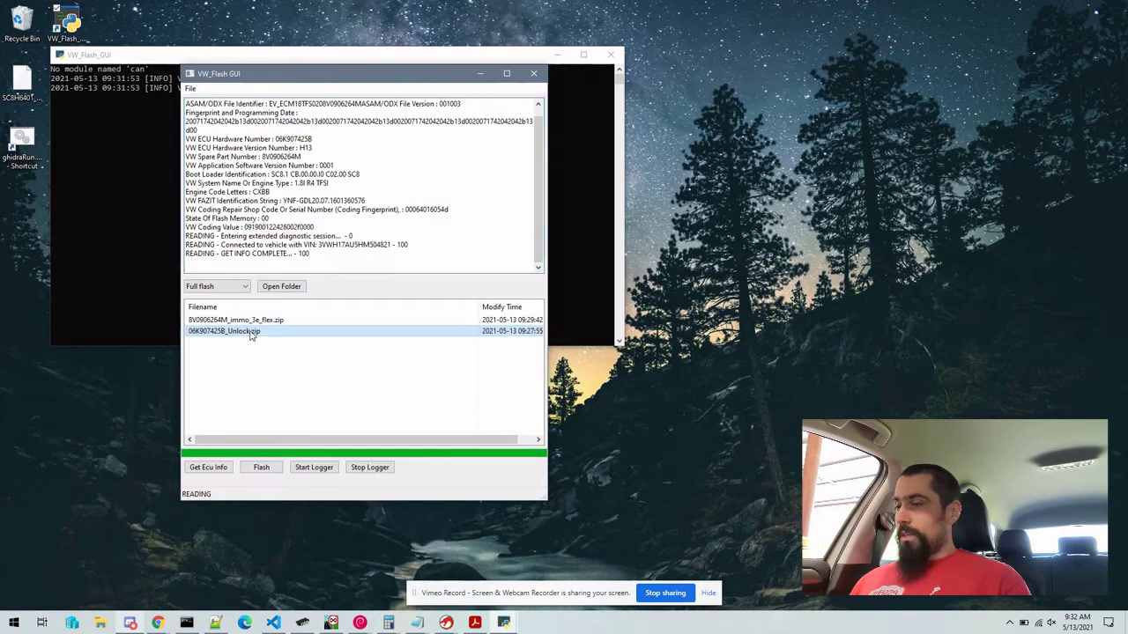
click(261, 468)
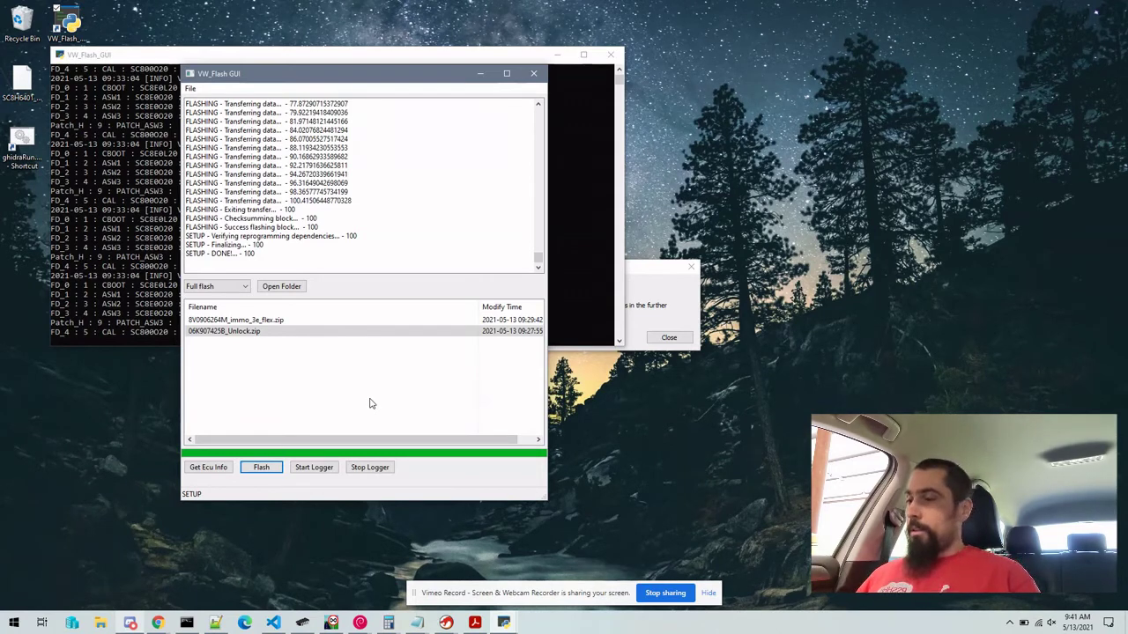
click(264, 321)
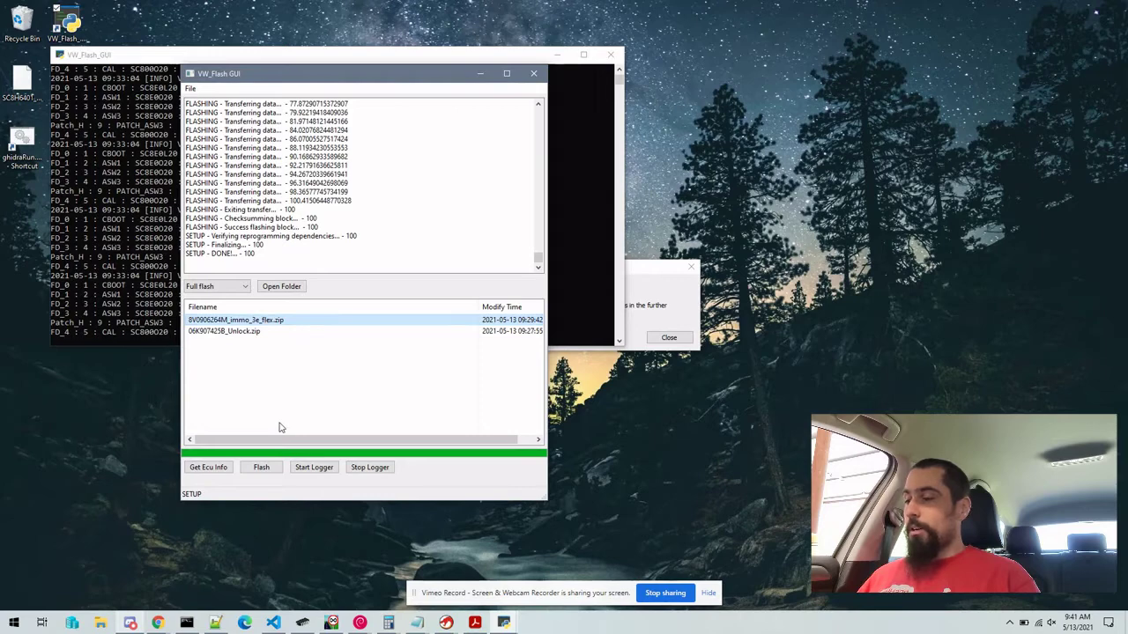
click(262, 471)
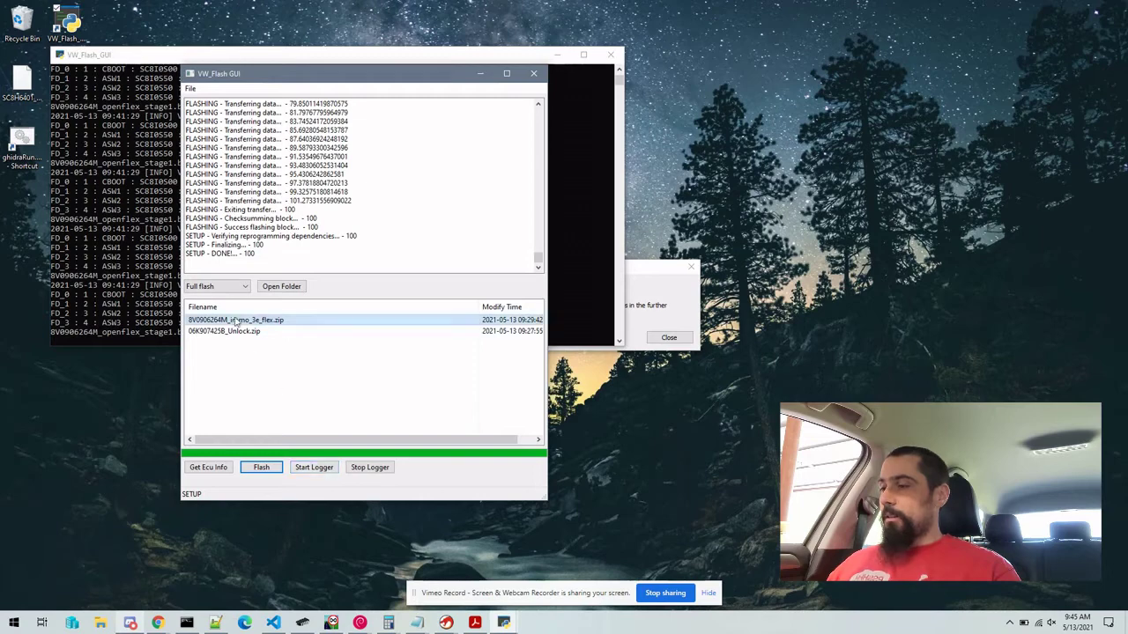
Start the logger in JoeLogger mode with the gui_test folder inside tuning logs as its directory
click(201, 287)
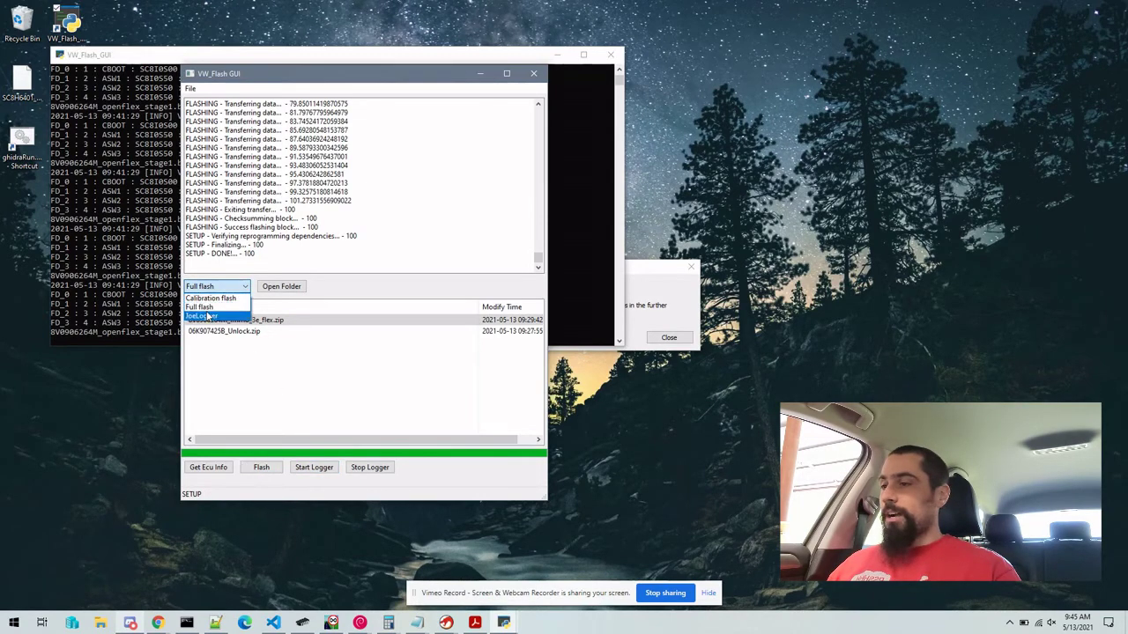
click(201, 315)
click(280, 286)
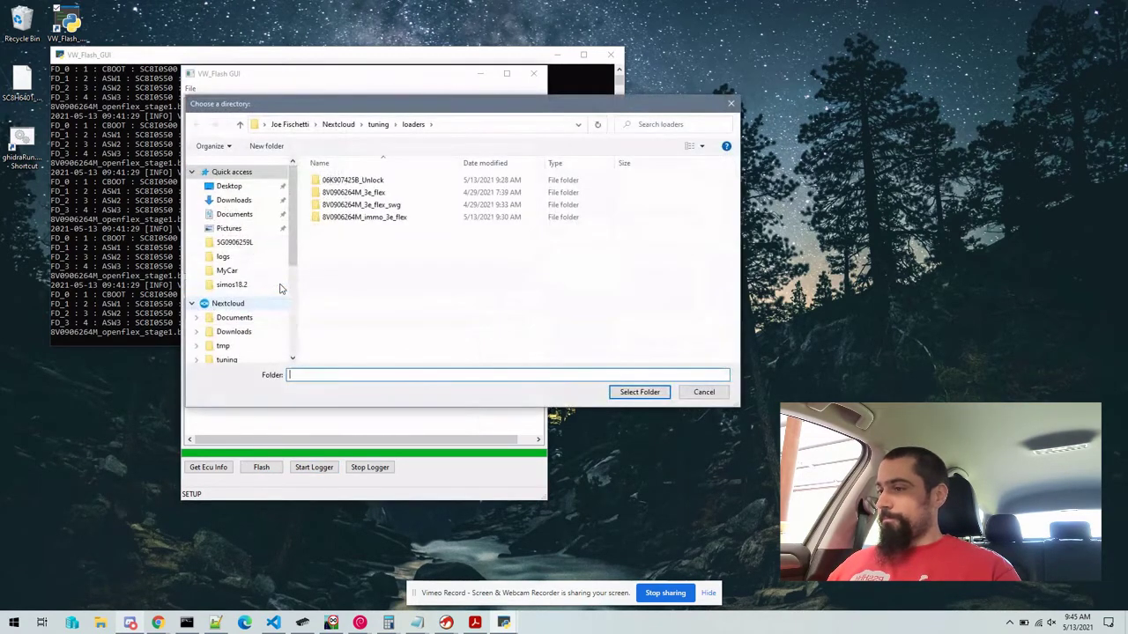
click(224, 261)
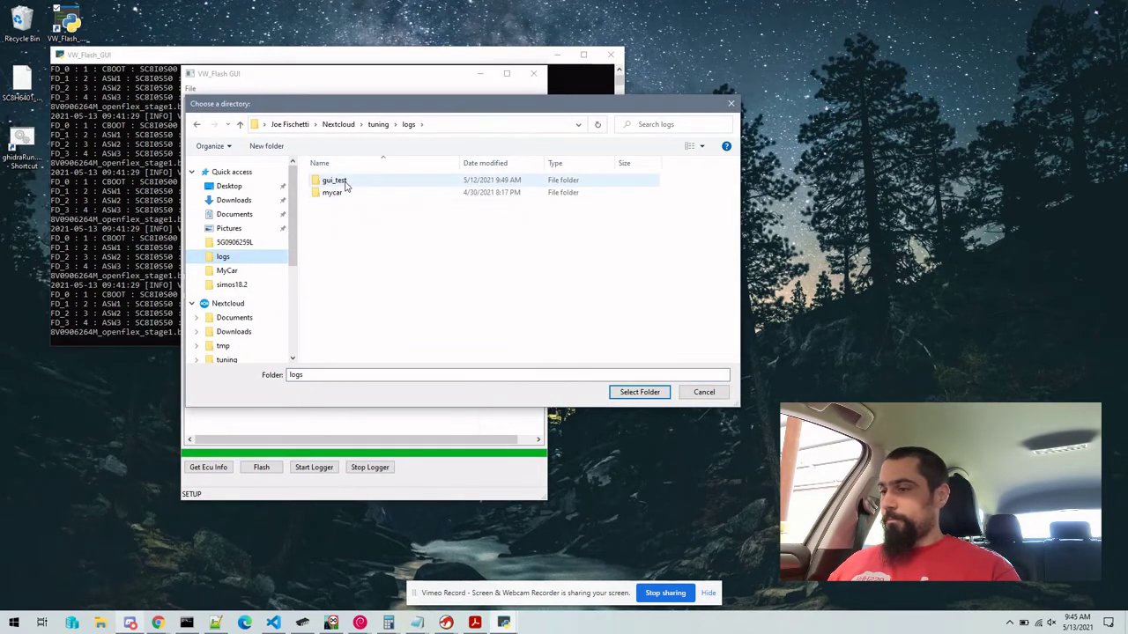
double_click(340, 181)
click(639, 392)
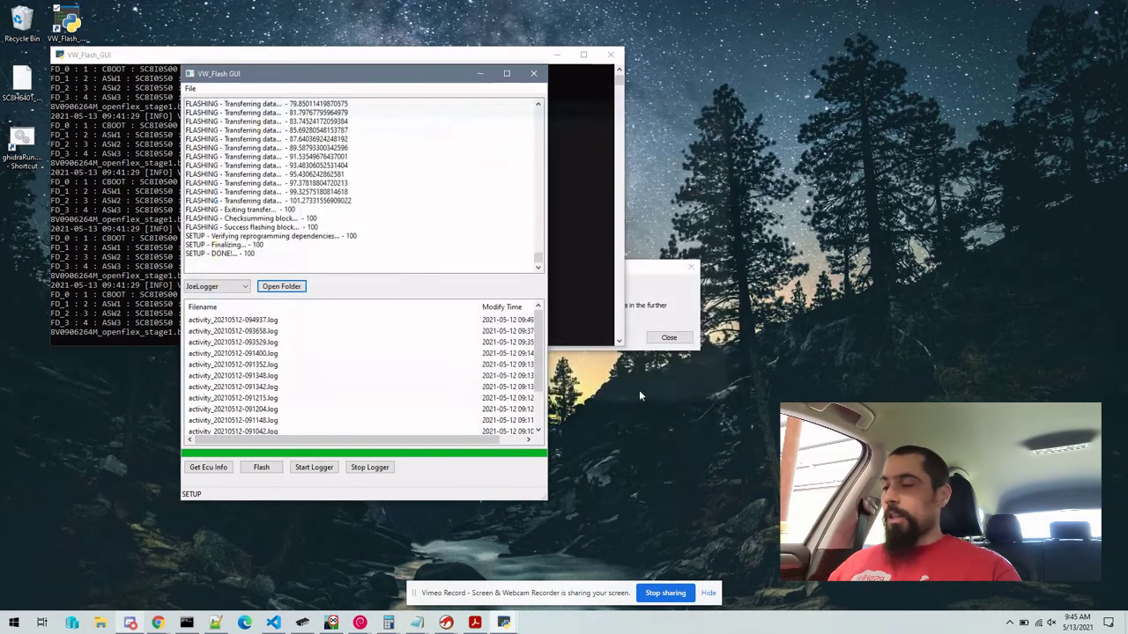
click(314, 468)
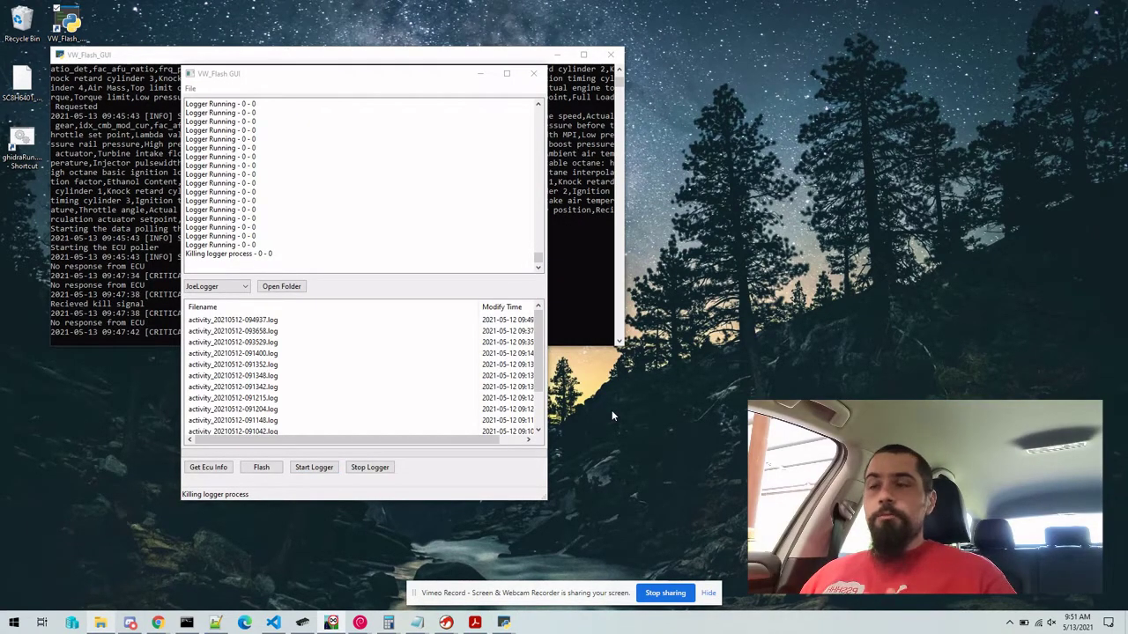
Close the flashing tool and open Demo_Logging_20210513-094554.csv from the gui_test folder in MegaLogViewer HD
click(533, 74)
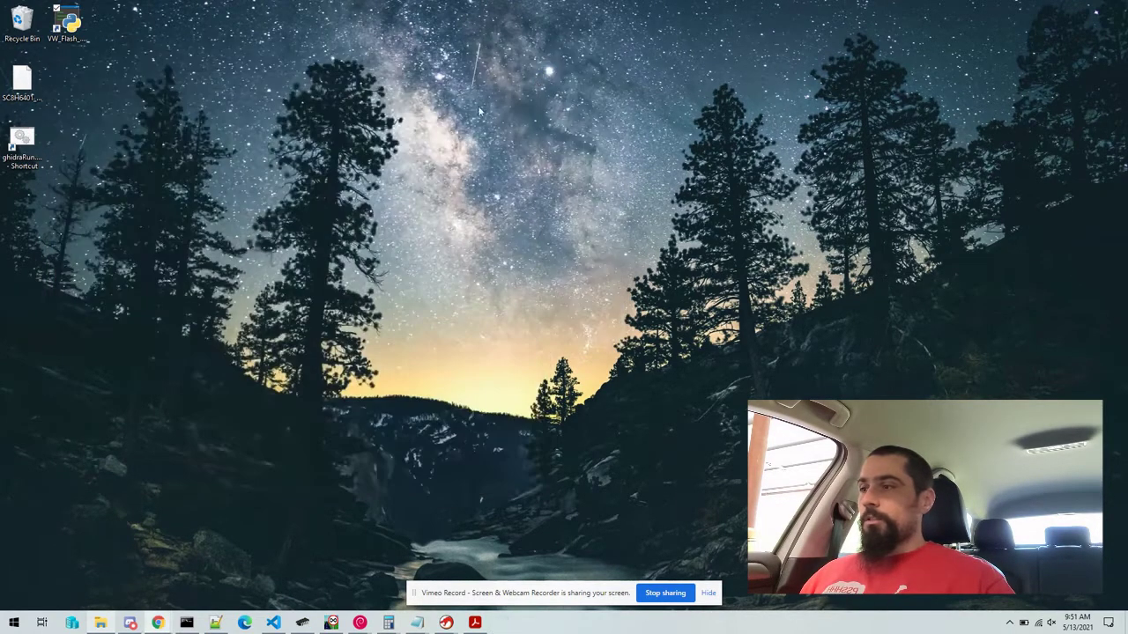
click(98, 624)
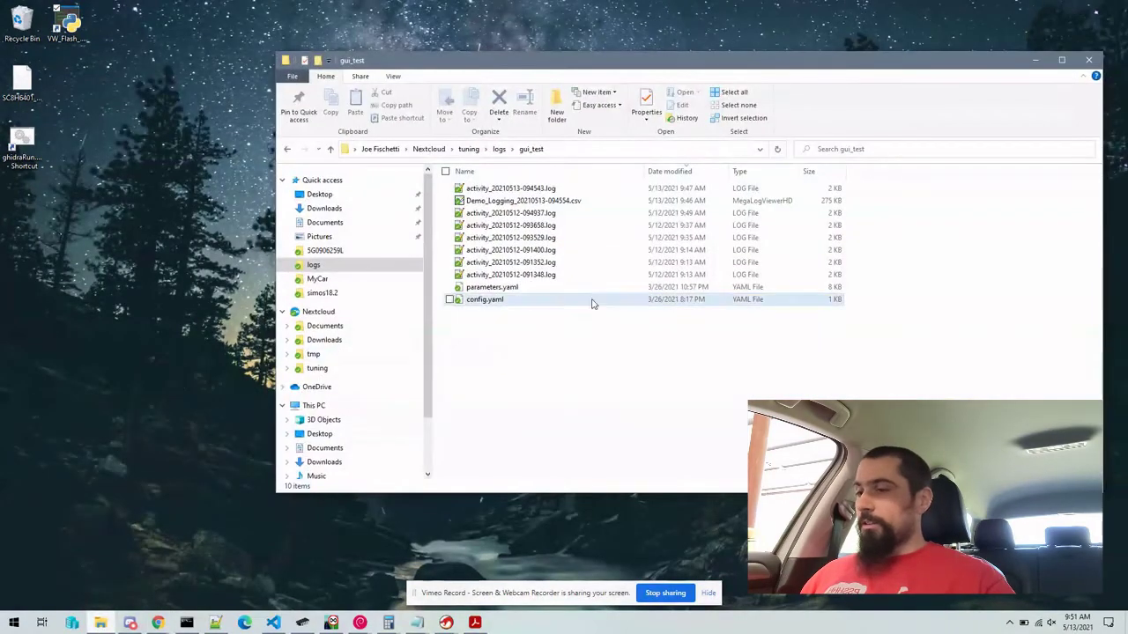
click(552, 203)
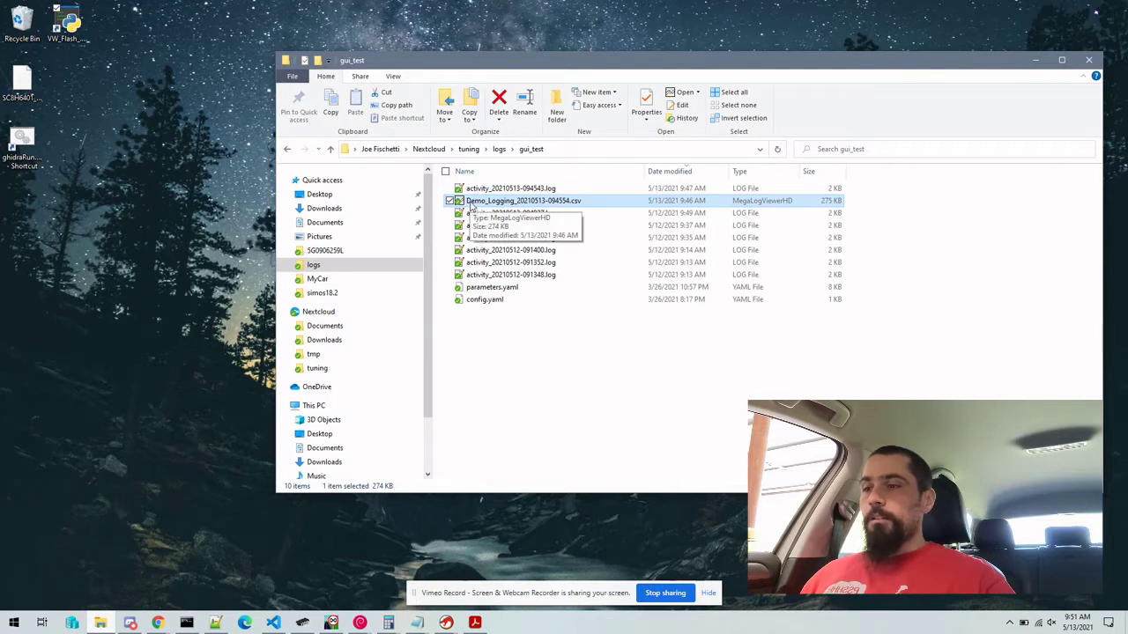
double_click(534, 202)
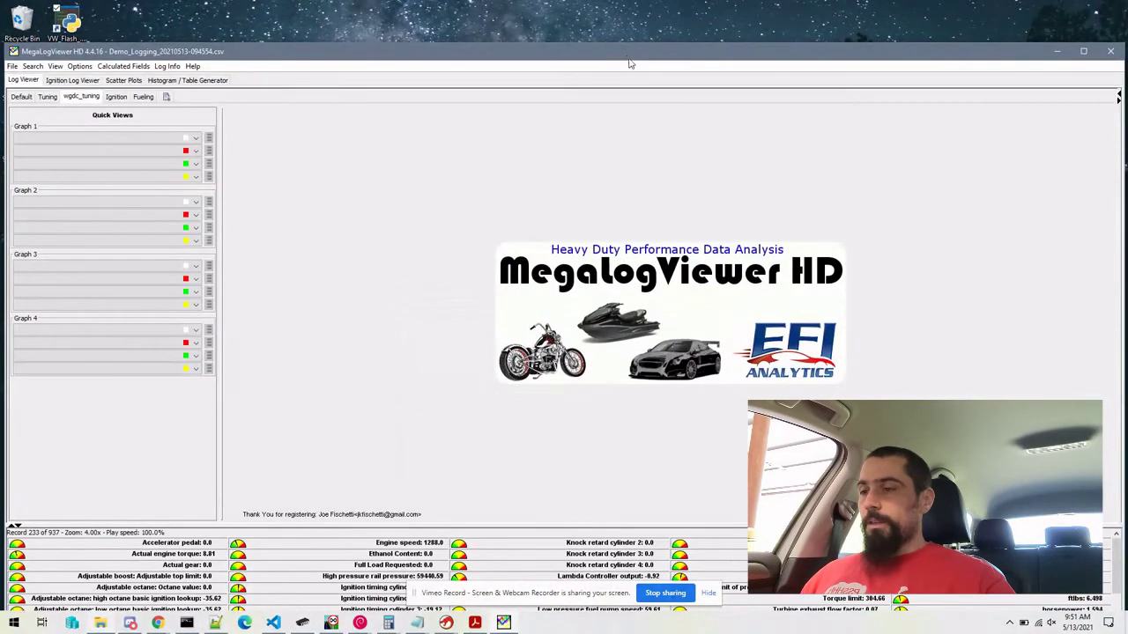
Plot Engine speed as the first trace of Graph 1 in the Default view
click(21, 96)
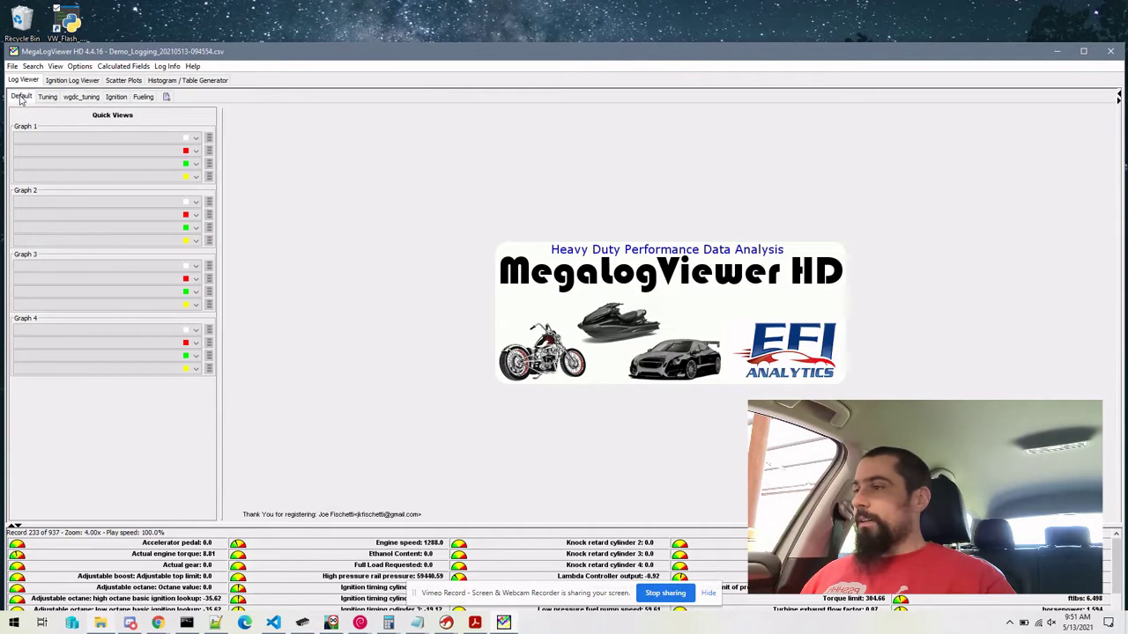
click(76, 138)
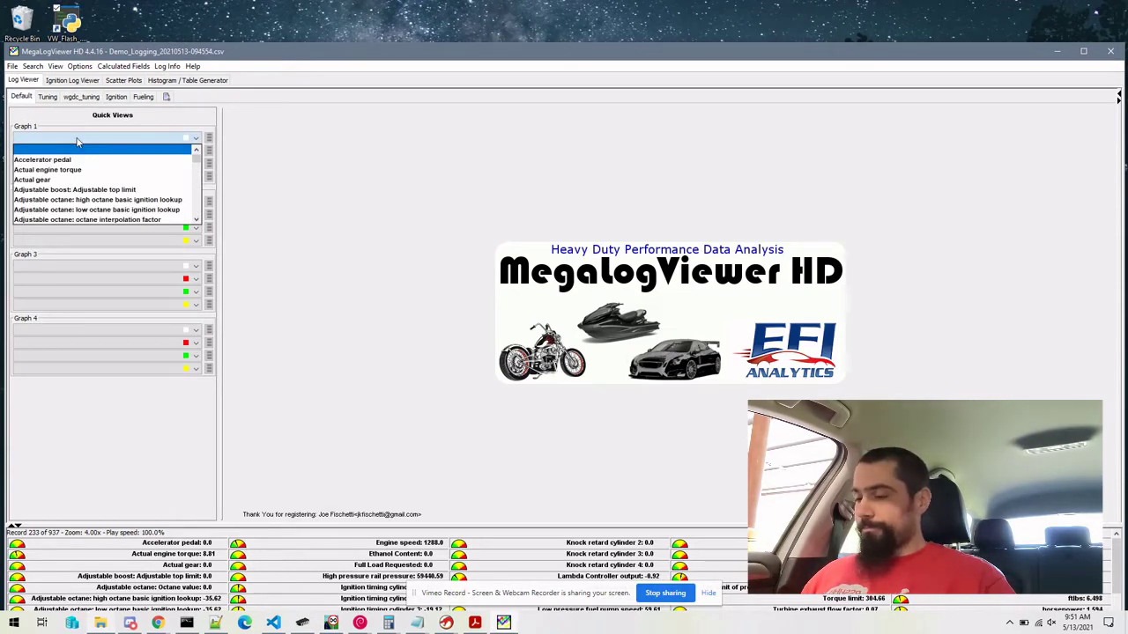
key(Down)
key(Down)
key(Down)
key(Down)
key(Down)
key(Down)
key(Down)
key(Down)
key(Down)
key(Down)
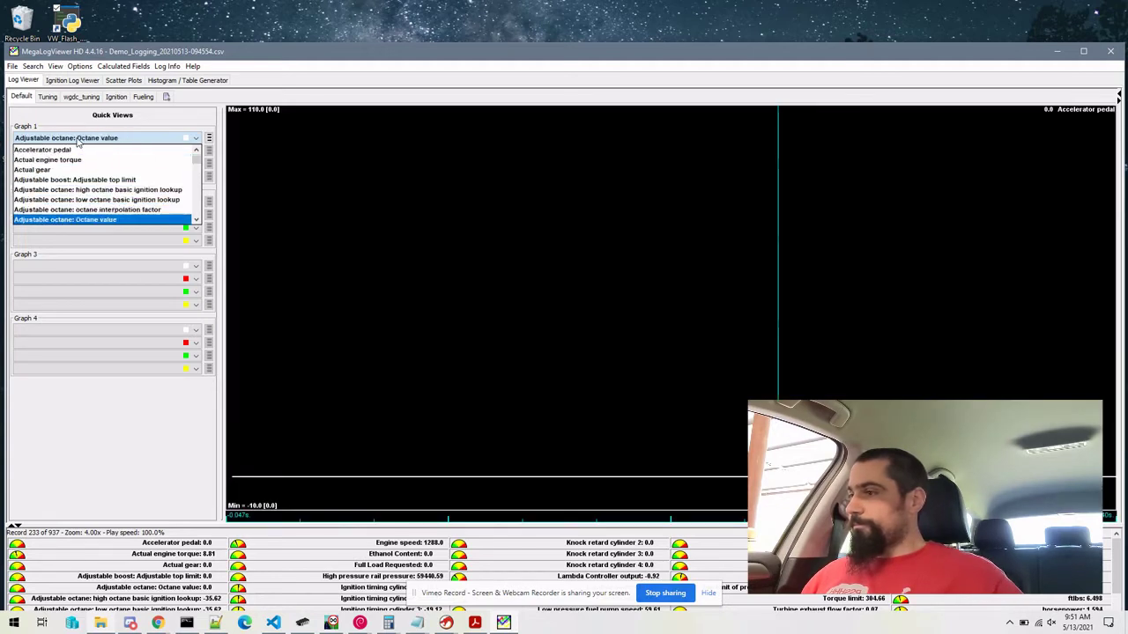
key(Down)
key(Down)
key(Down)
key(Down)
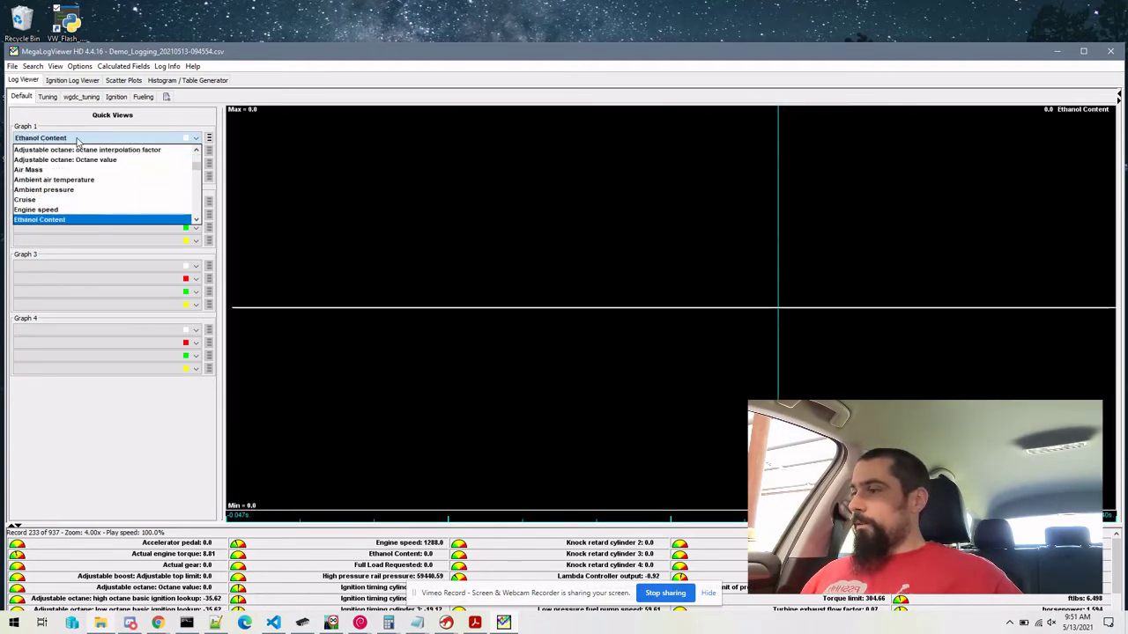
key(Up)
key(Return)
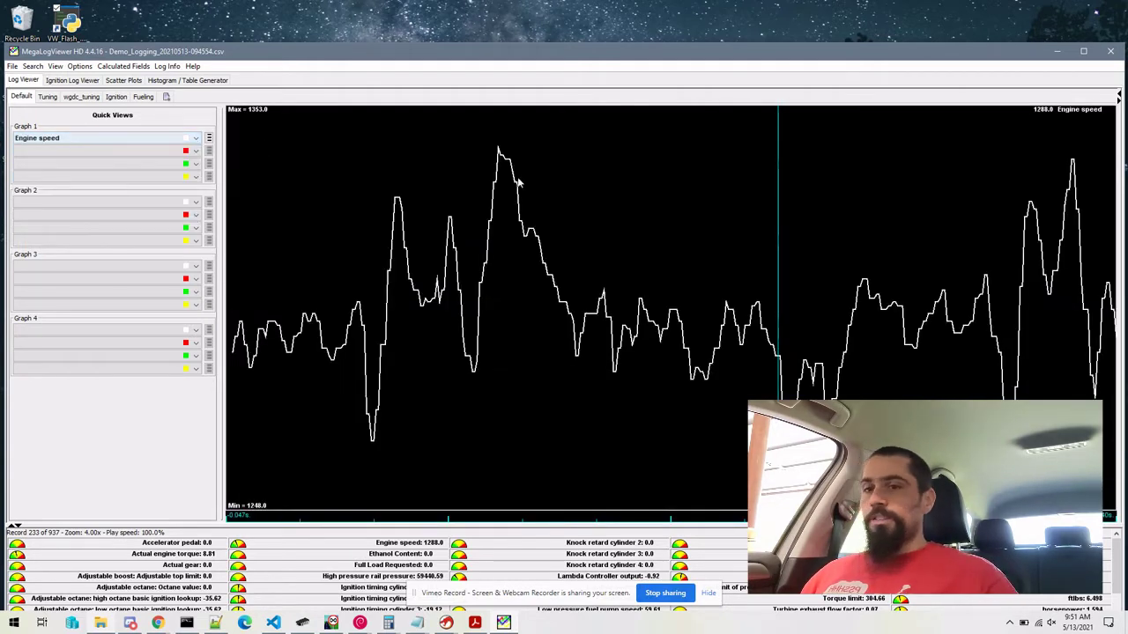
Inspect the engine speed curve at two points and add Actual gear as the second trace of Graph 1
scroll(740, 289, down, 3)
scroll(740, 289, up, 2)
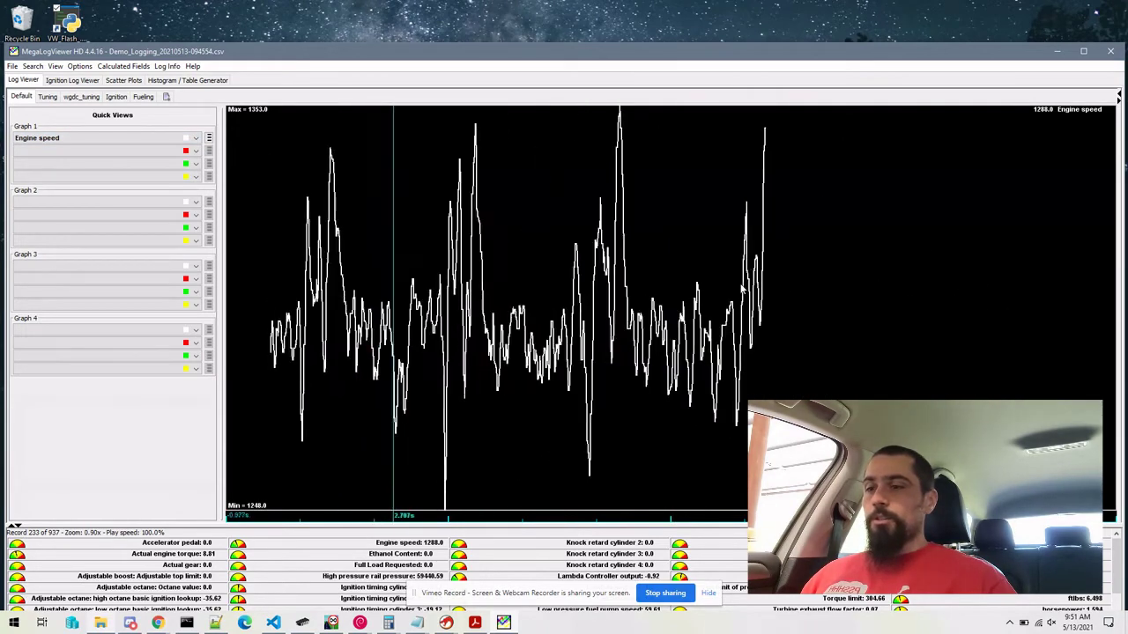
click(449, 247)
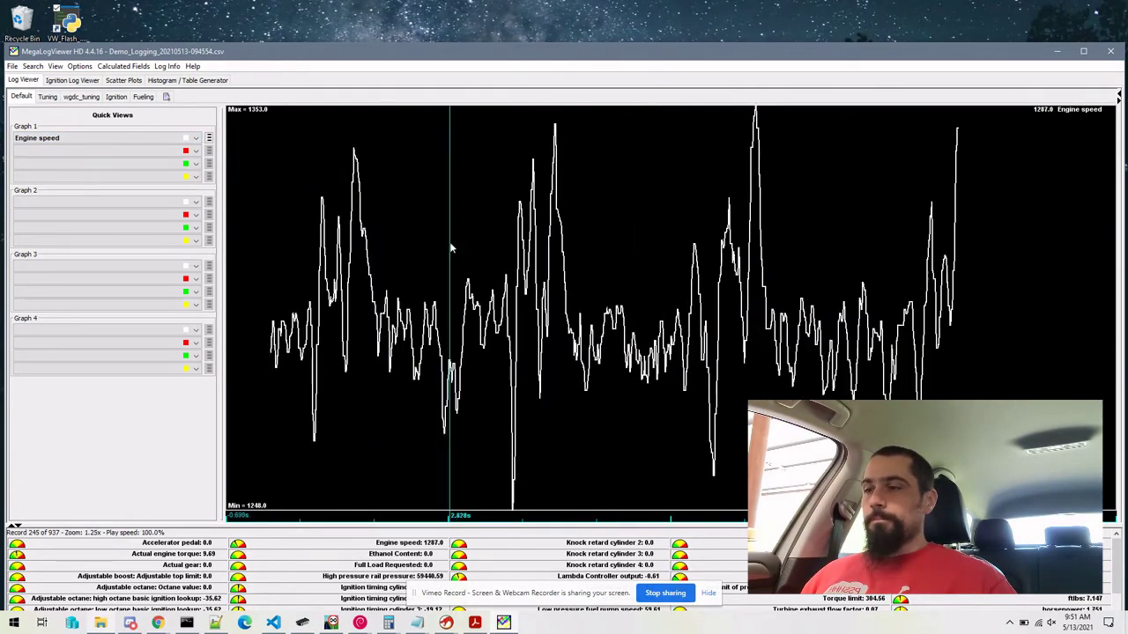
click(538, 249)
click(126, 152)
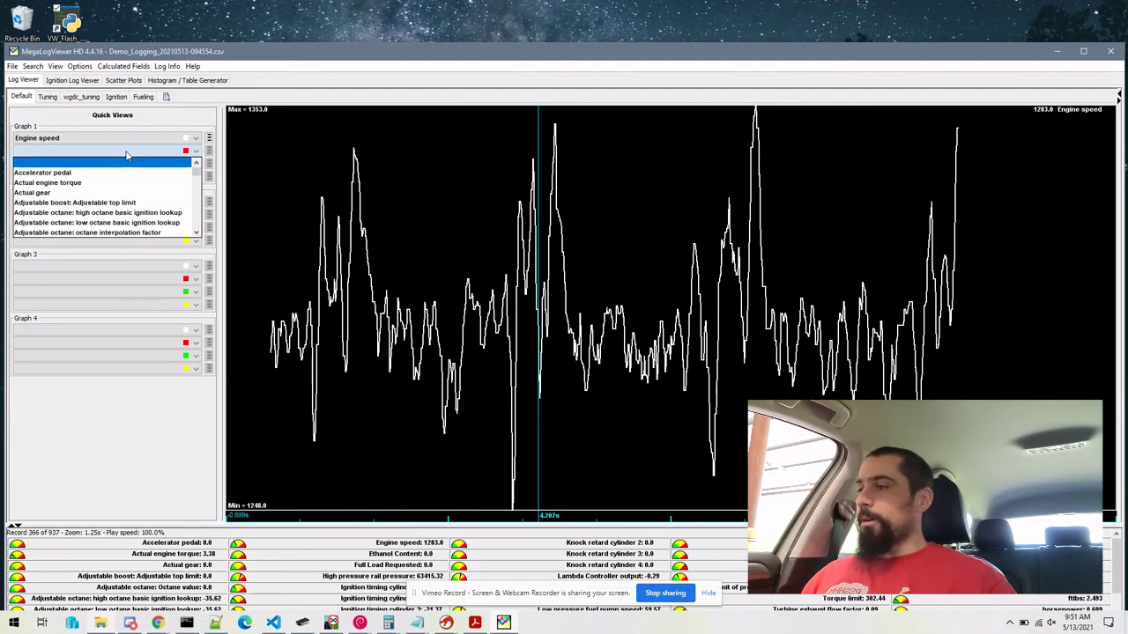
click(104, 192)
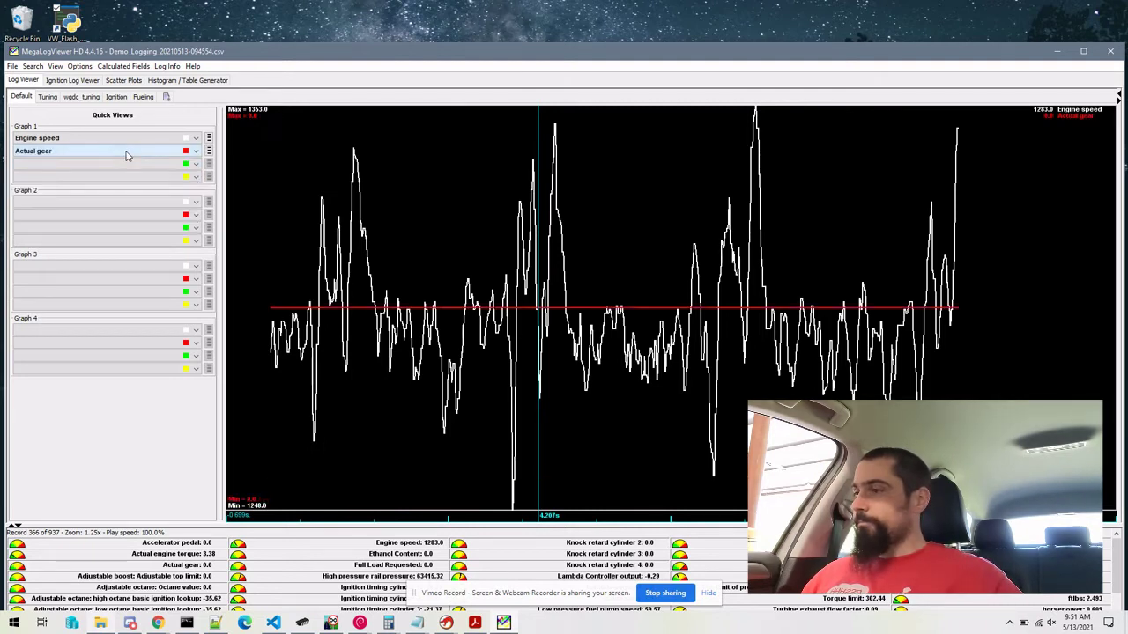